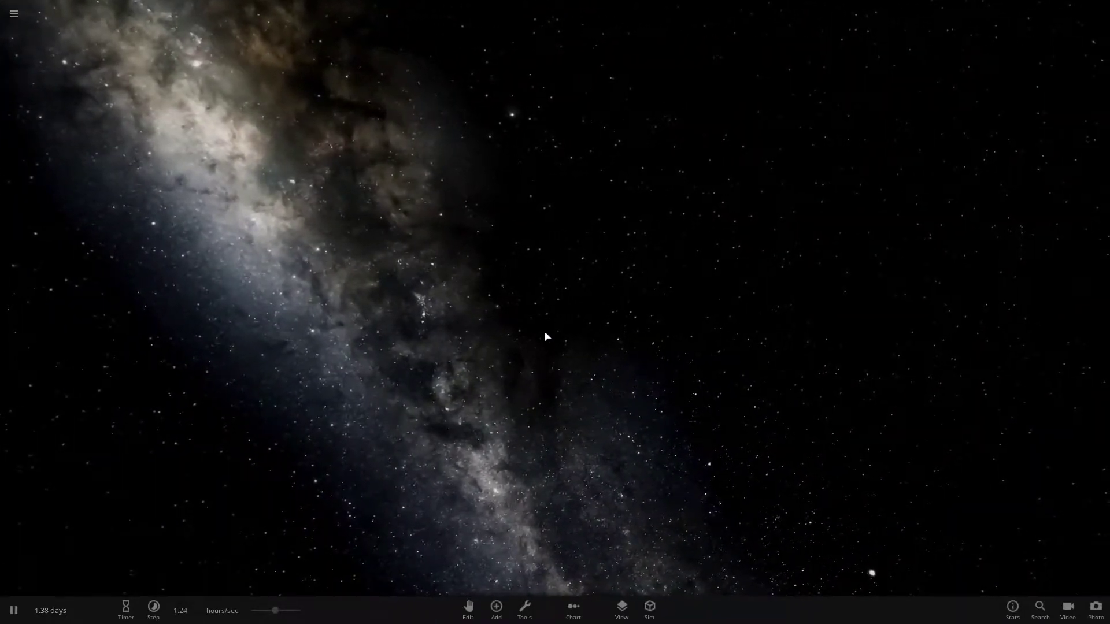
- Place a Sun (1.00 solar mass, 5775 K) in empty space and close its info panel
left_click(496, 607)
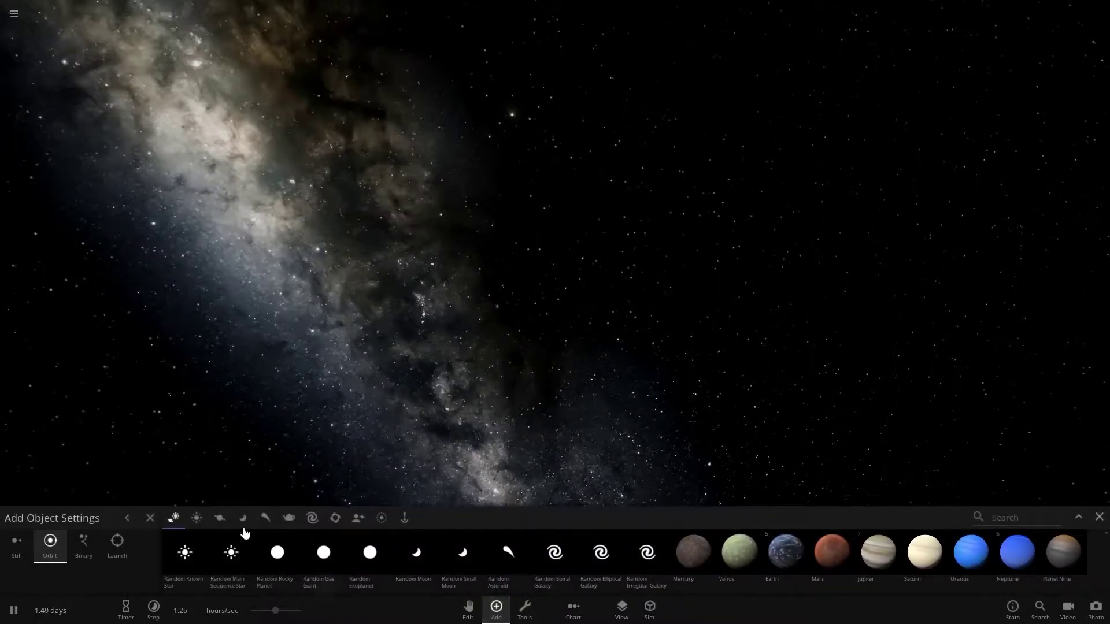
left_click(220, 518)
left_click(243, 518)
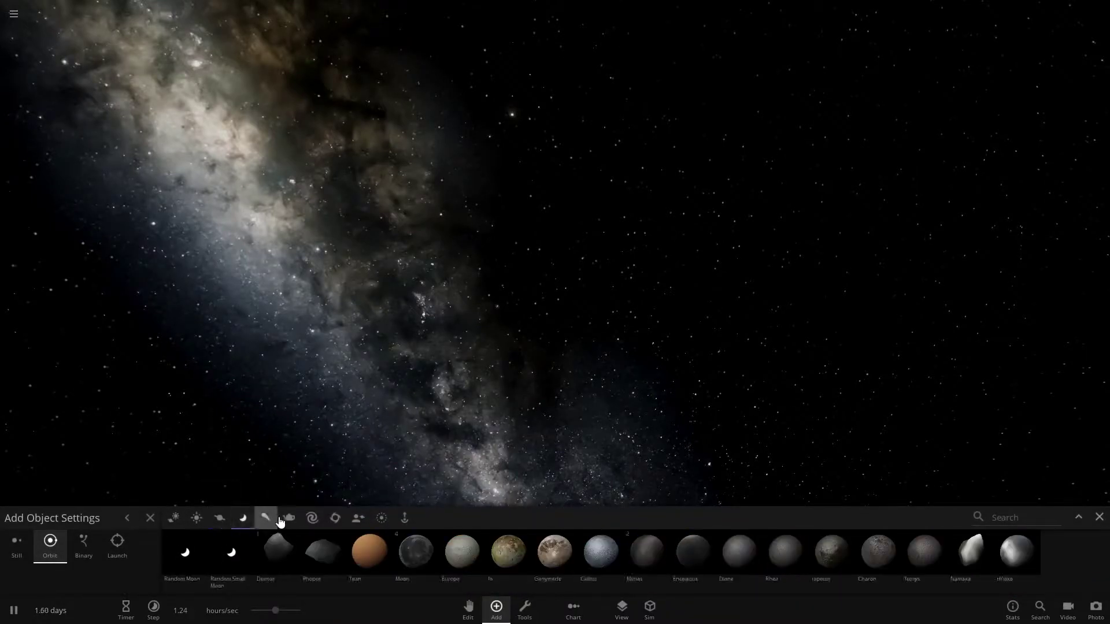
left_click(197, 518)
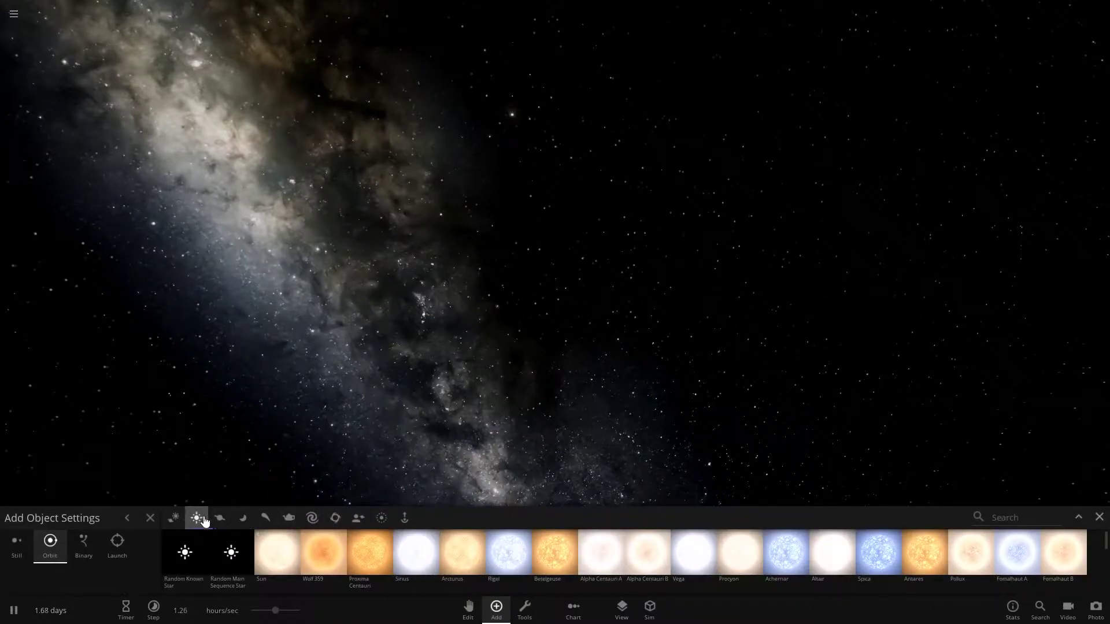
left_click(271, 572)
left_click(504, 292)
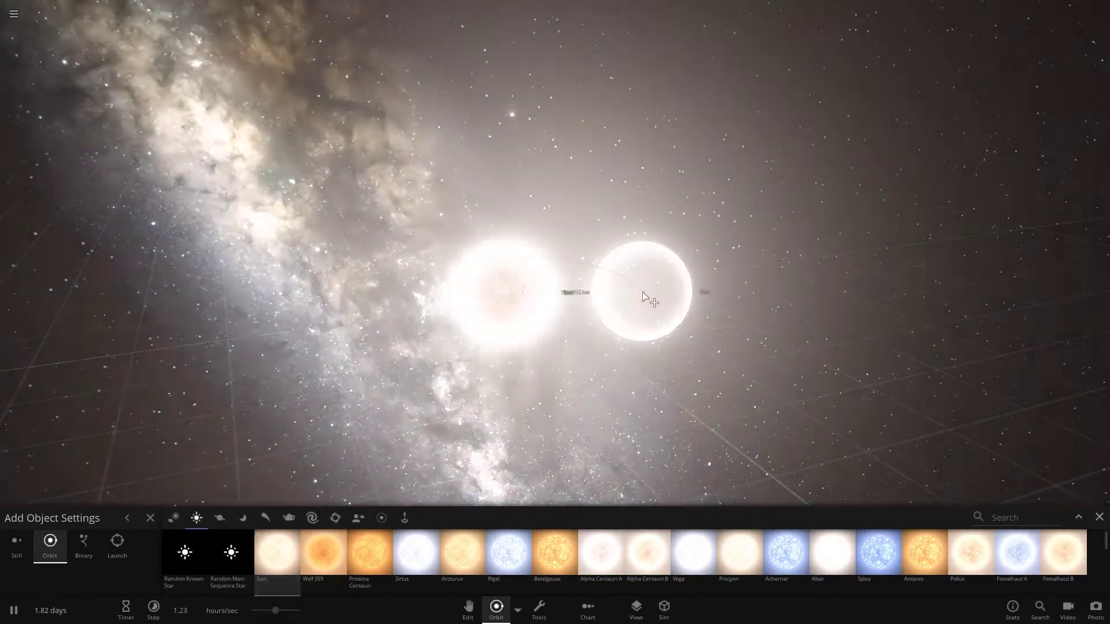
key("Escape")
left_click(504, 293)
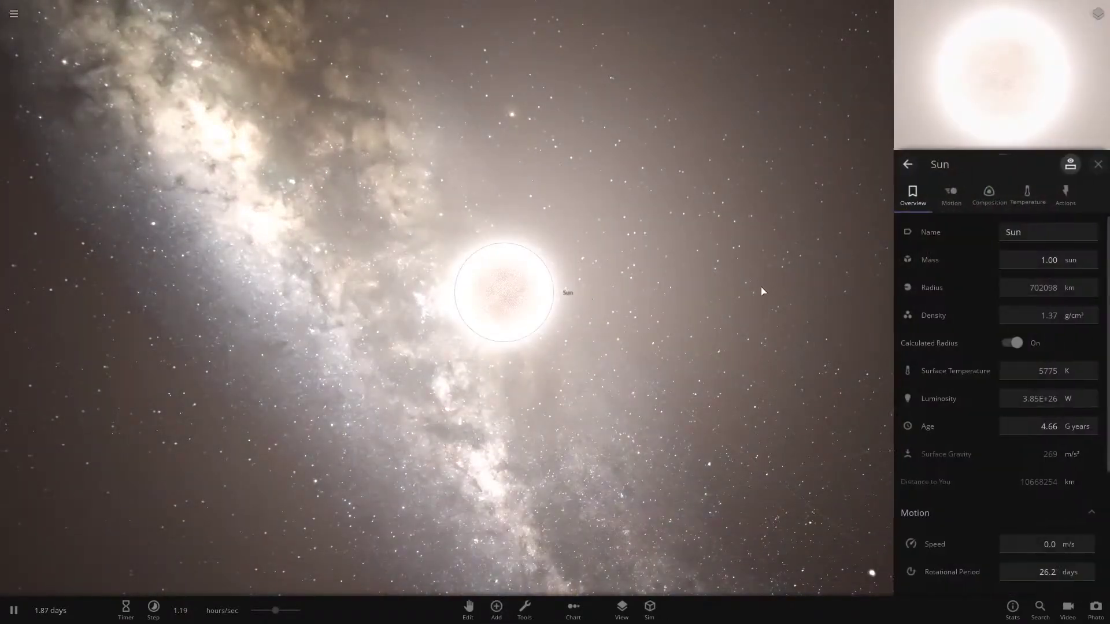
left_click(1096, 164)
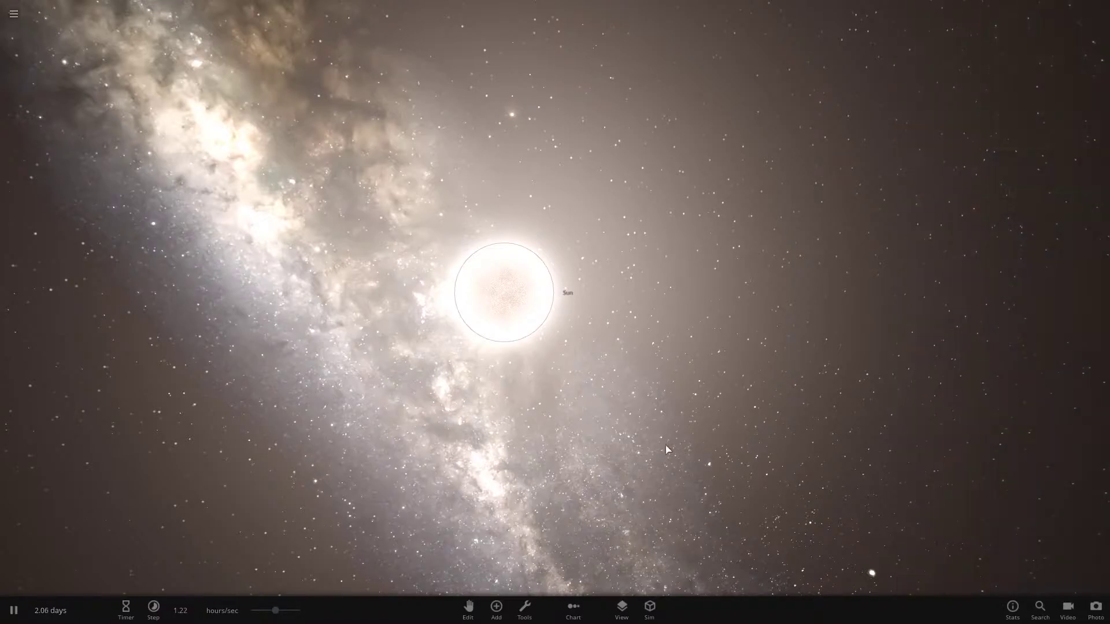
- Show the habitable zone and place a random rocky planet orbiting the Sun at about 1.11 AU
left_click(622, 612)
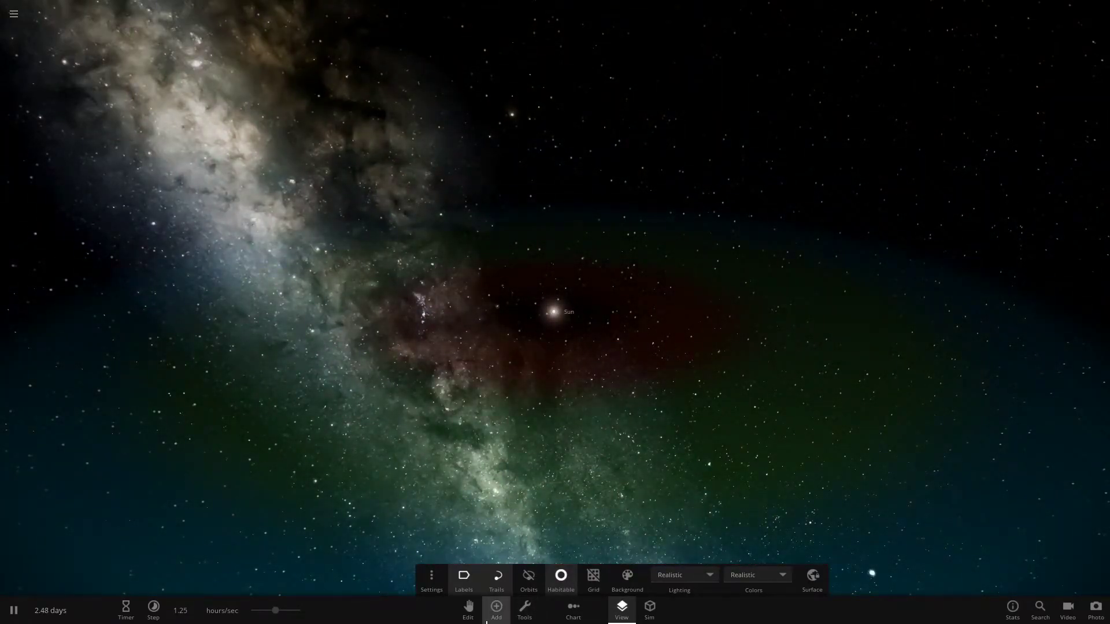
left_click(496, 607)
left_click(222, 517)
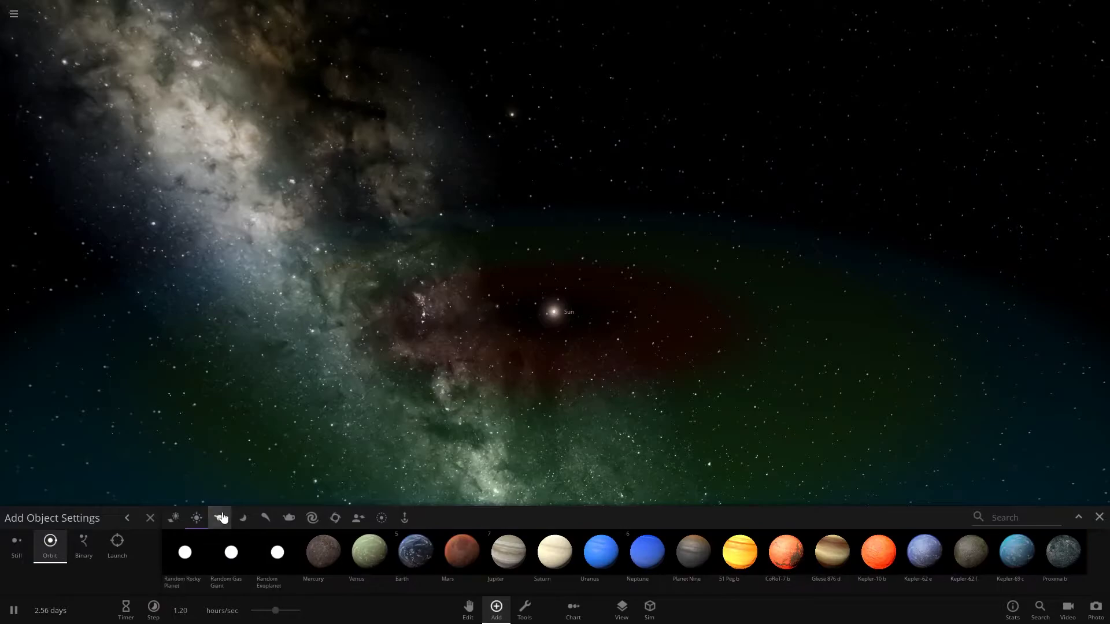
left_click(197, 572)
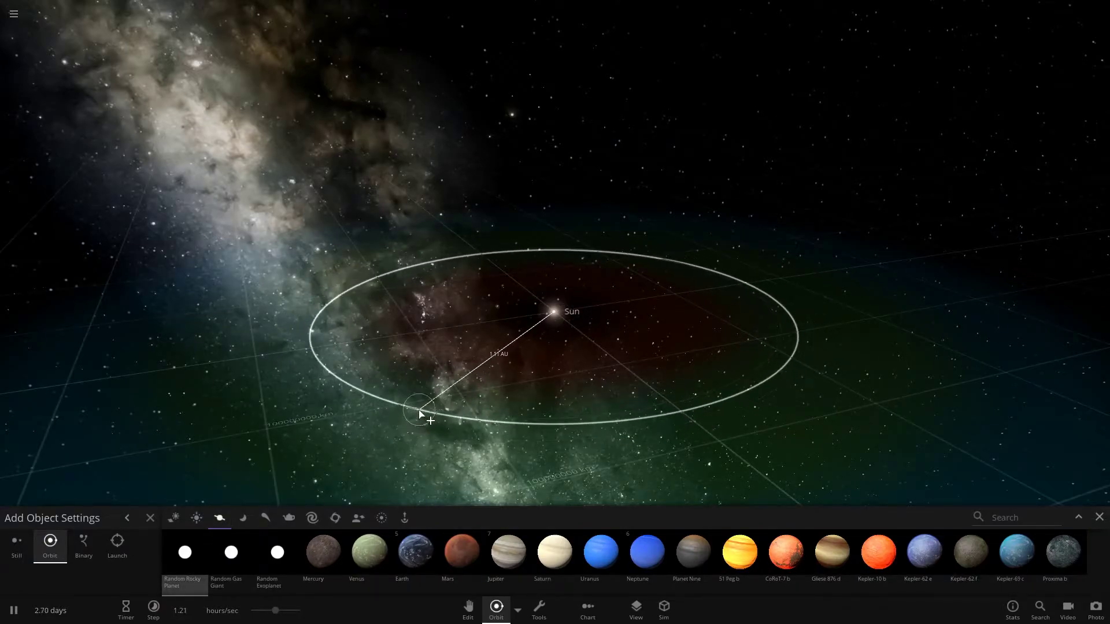
left_click(384, 422)
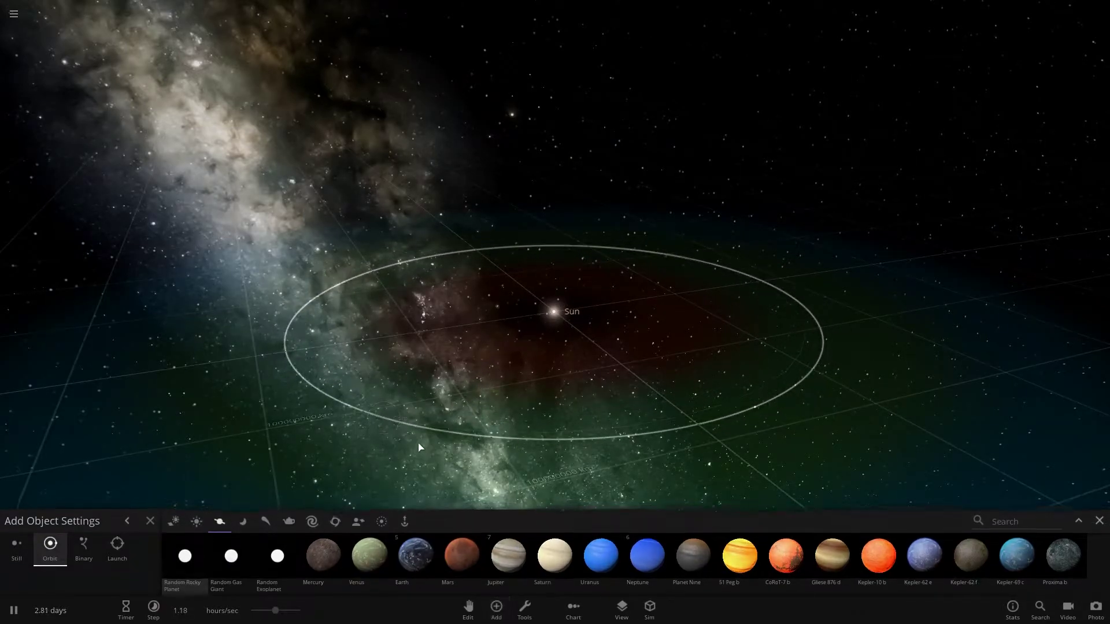
left_click_drag(661, 371, 486, 368)
- Zoom in on Citust and set its mass to 1 Earth mass, giving a 5729 km radius
scroll(587, 345, "up", 5)
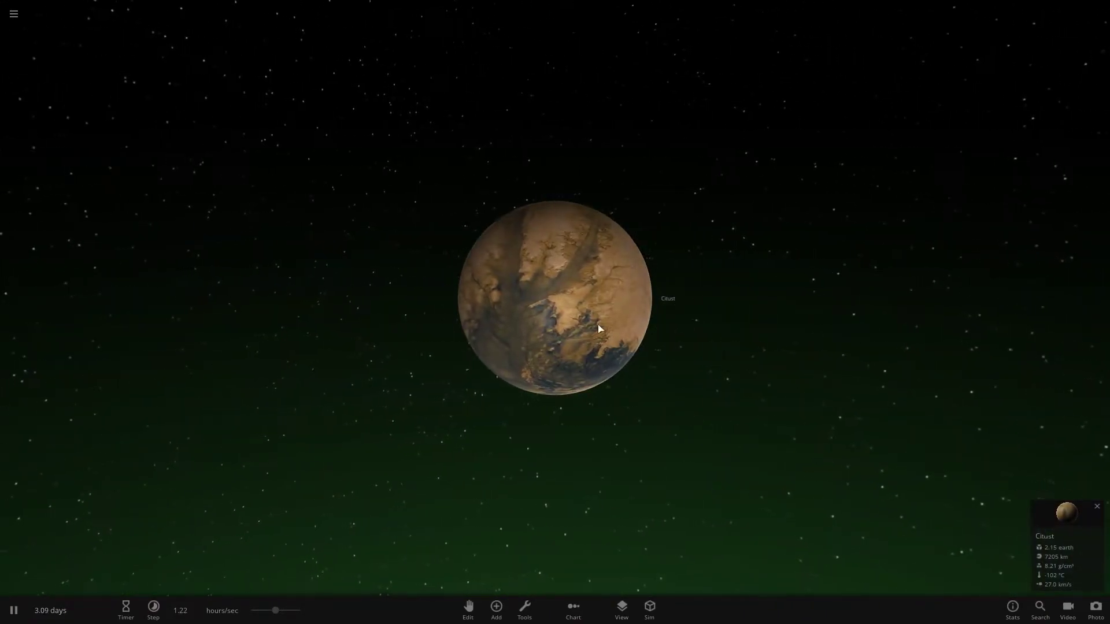
double_click(599, 329)
left_click(1043, 260)
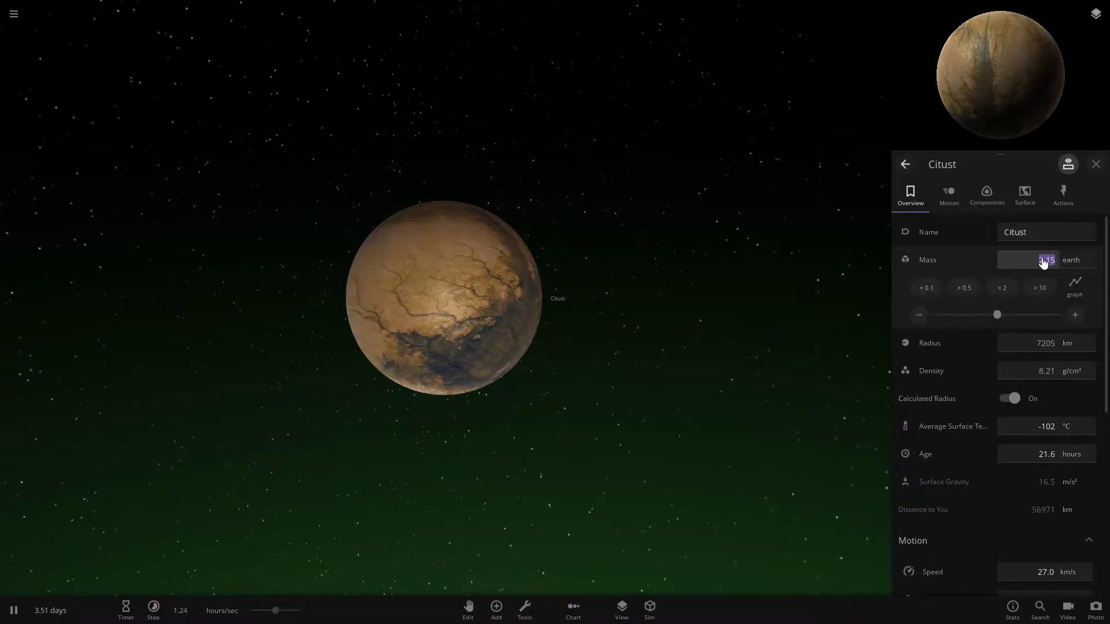
type("1")
key("Return")
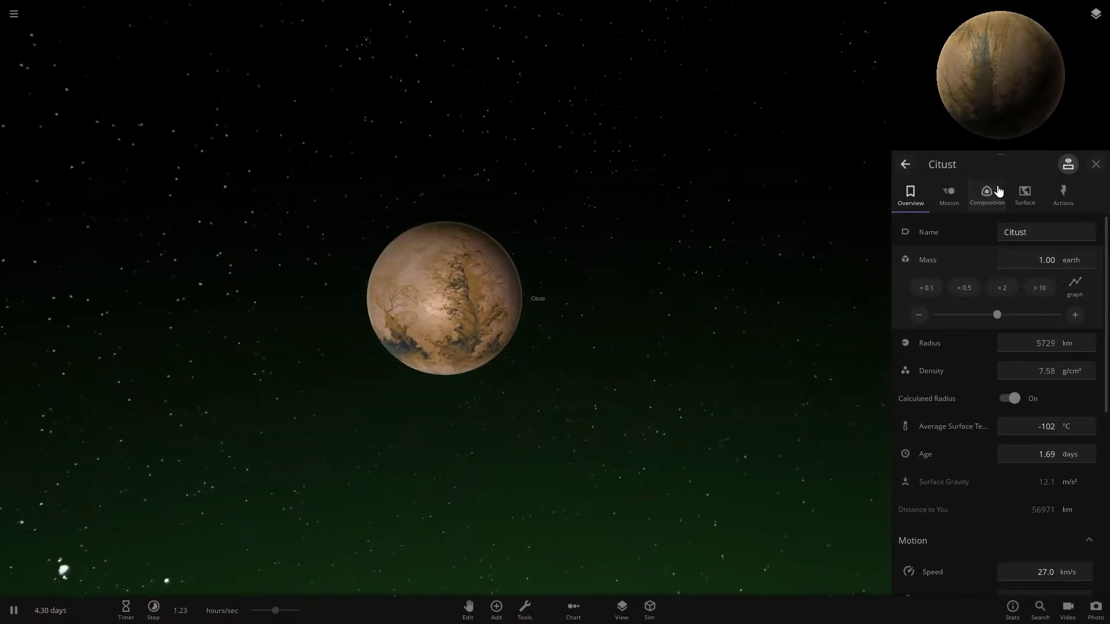
- Set Citust's iron to 0.272 Earth masses, making it 27.2% iron and 72.8% silicate
left_click(997, 208)
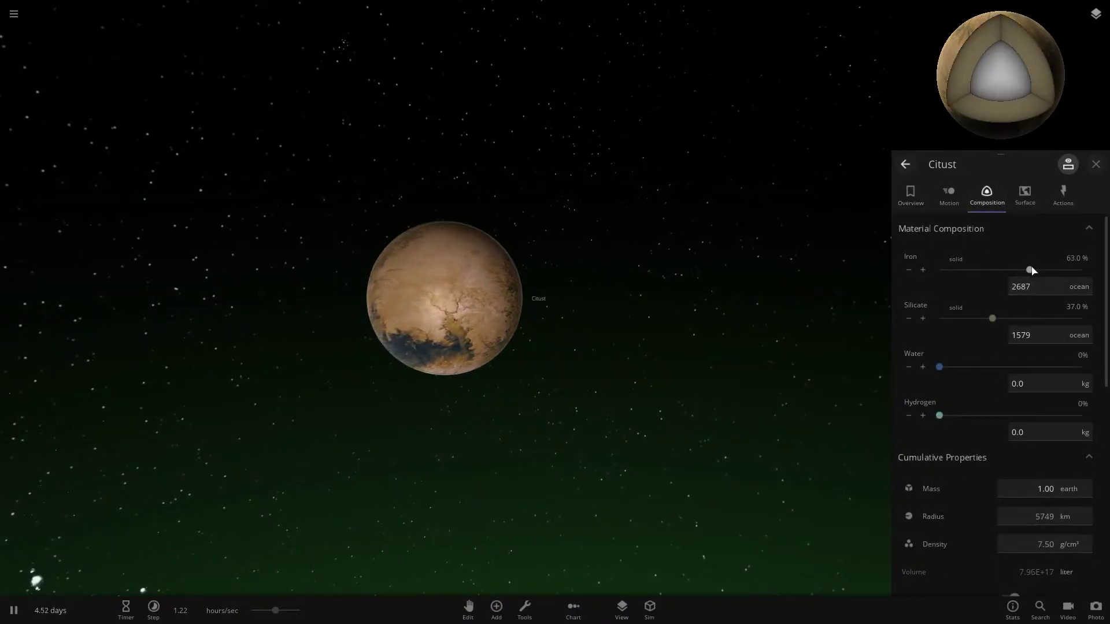
left_click_drag(1030, 269, 985, 283)
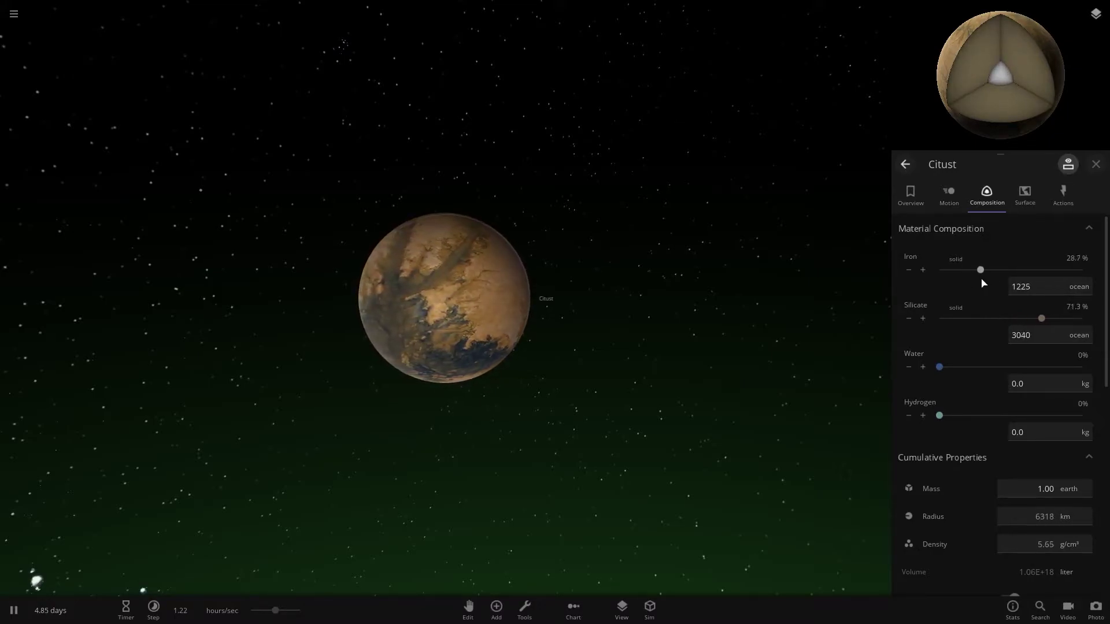
left_click(1075, 287)
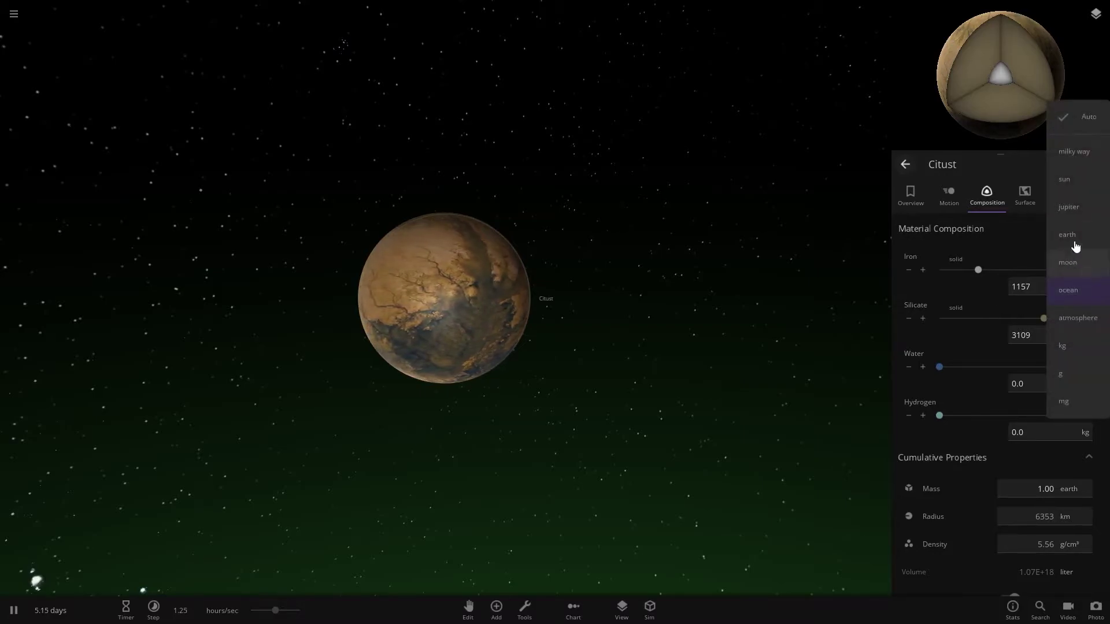
left_click(1080, 290)
left_click(1041, 288)
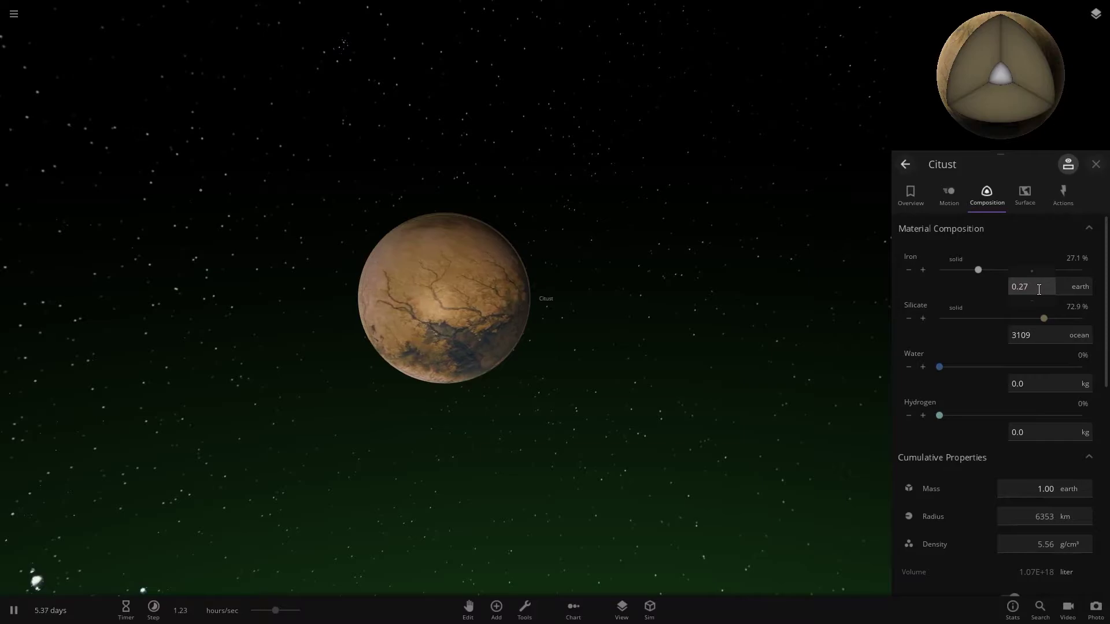
key("Return")
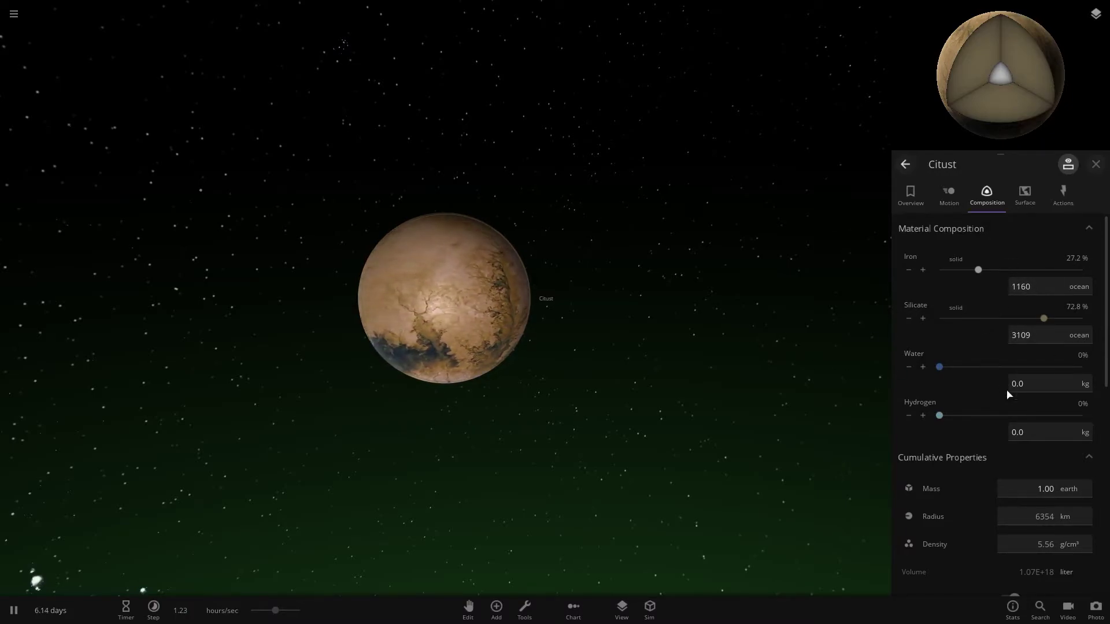
- Set Citust's water to 0.000226 Earth masses (0.0226%), turning the surface icy white
left_click(1074, 388)
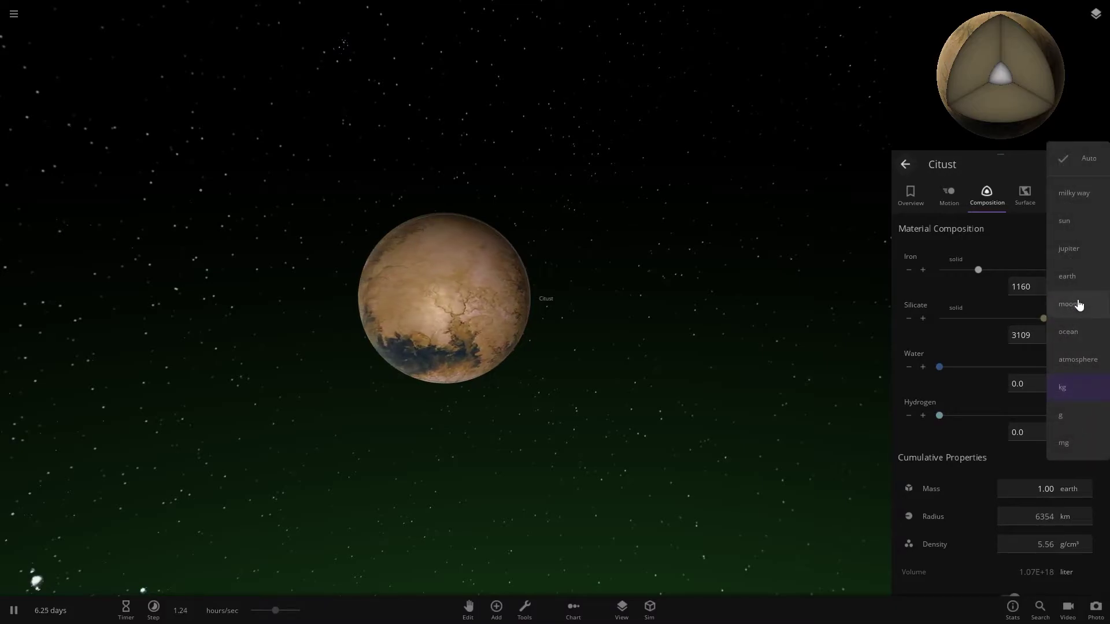
left_click(1074, 281)
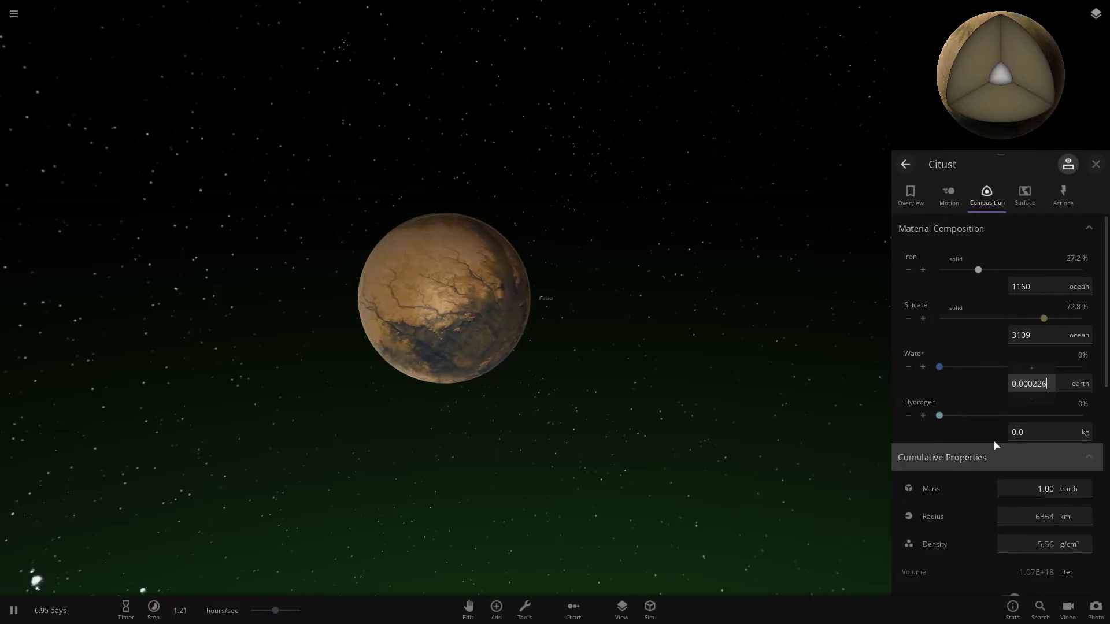
key("Return")
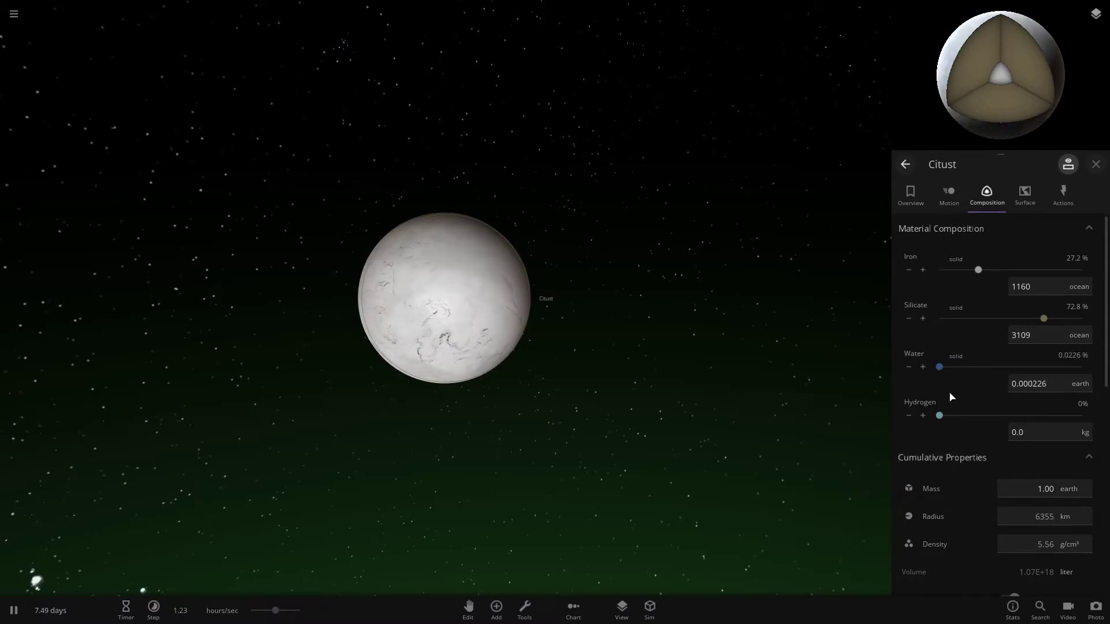
- Give Citust an atmosphere of 1 Earth mass
left_click(1026, 205)
scroll(1006, 404, "down", 6)
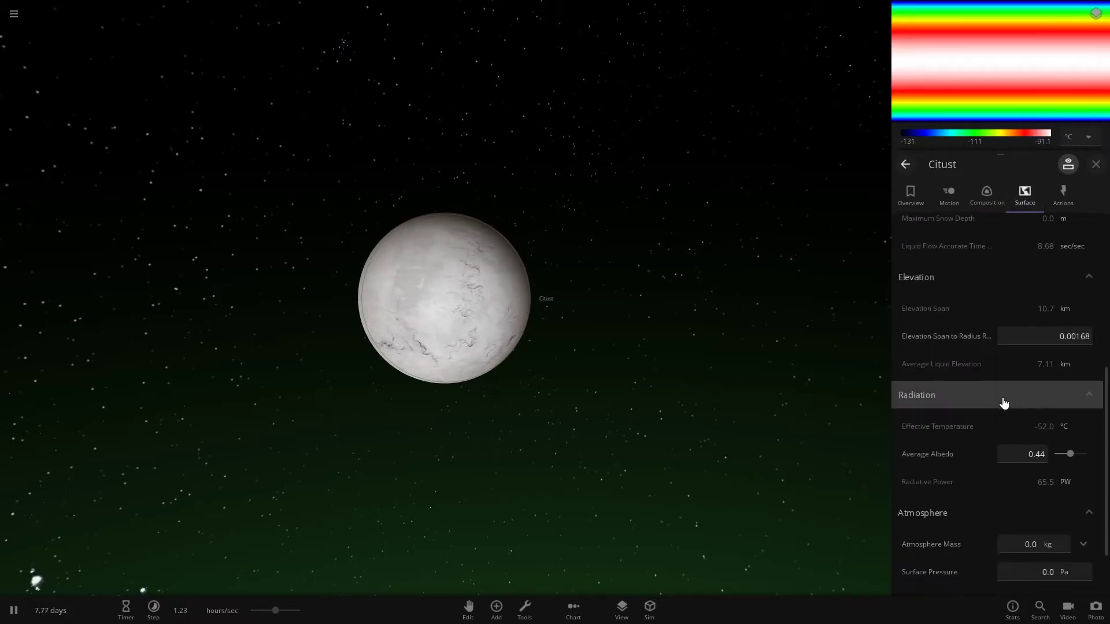
scroll(1005, 403, "down", 2)
left_click(1061, 469)
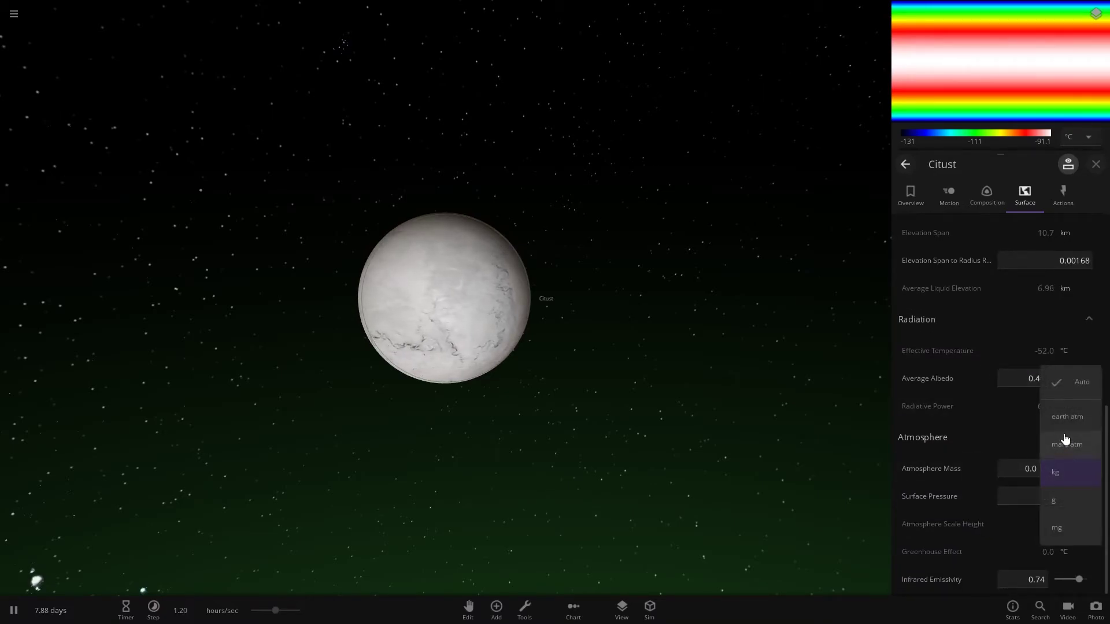
left_click(1064, 428)
left_click(1034, 468)
type("1")
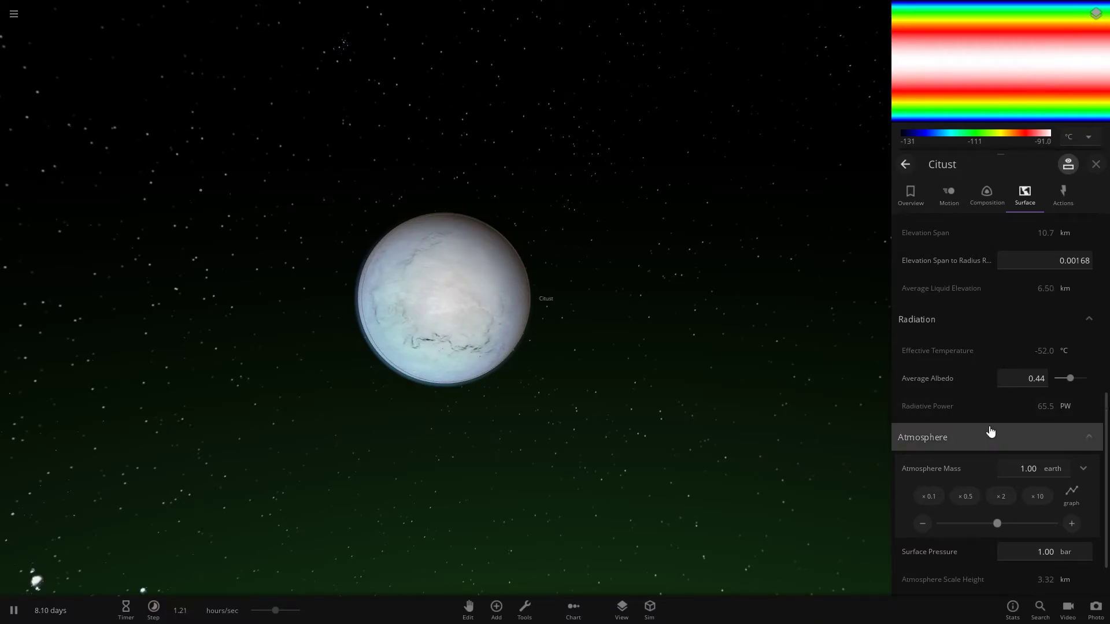
- Show the surface pressure in kPa, reading 100 kPa
scroll(1029, 462, "down", 2)
left_click(1064, 498)
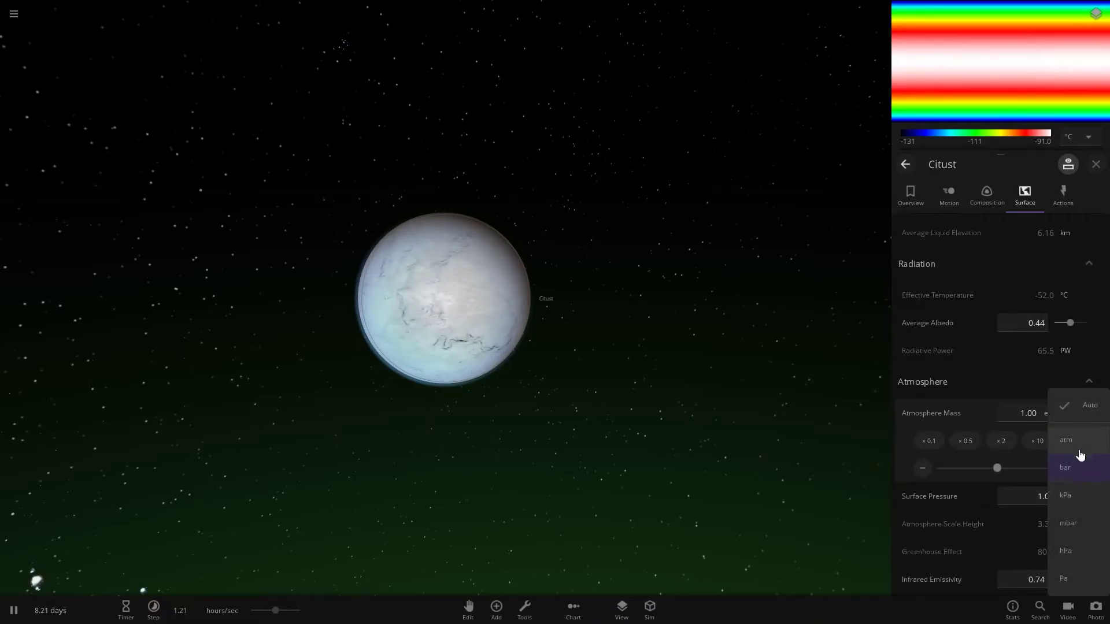
left_click(1078, 496)
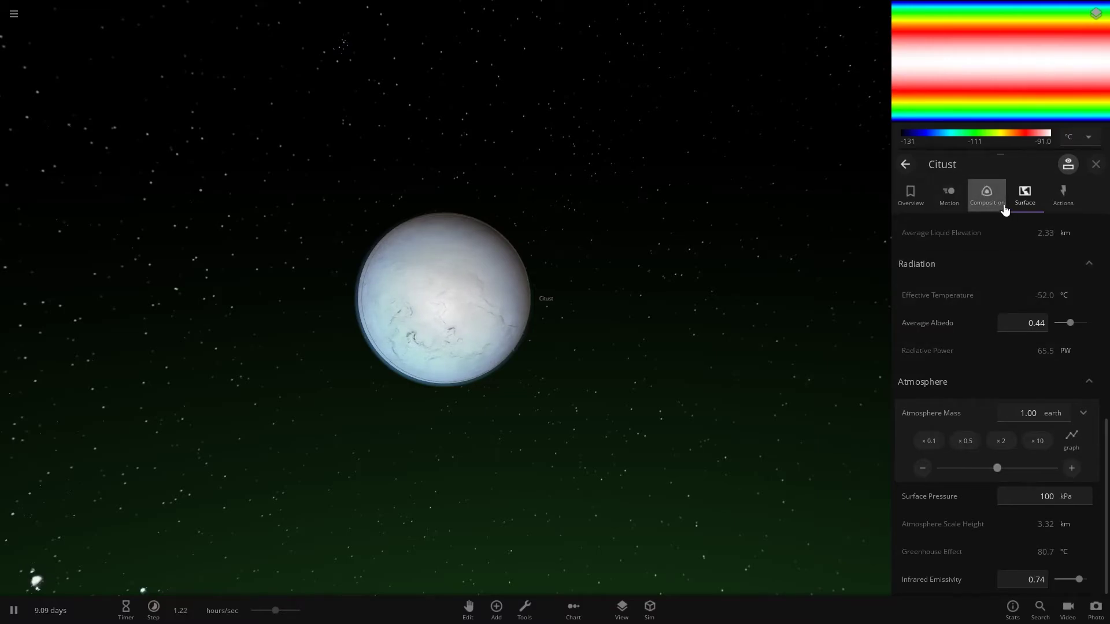
- Set Citust's magnetosphere size to 2.33 and magnetic field strength to 0.325 Gauss
left_click(987, 195)
scroll(983, 447, "down", 8)
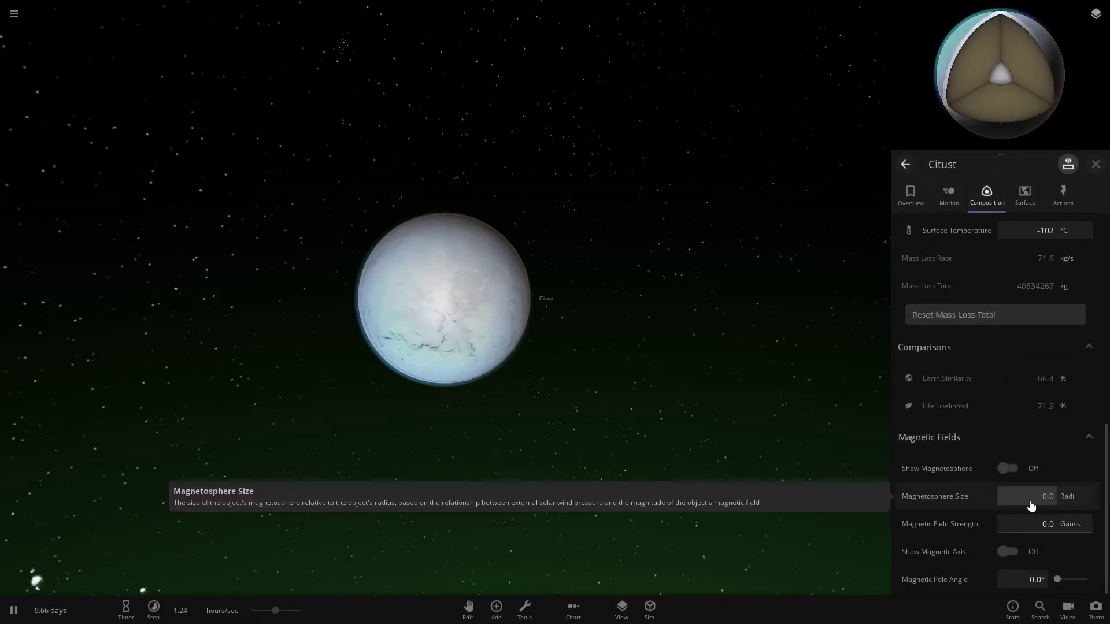
left_click(1019, 500)
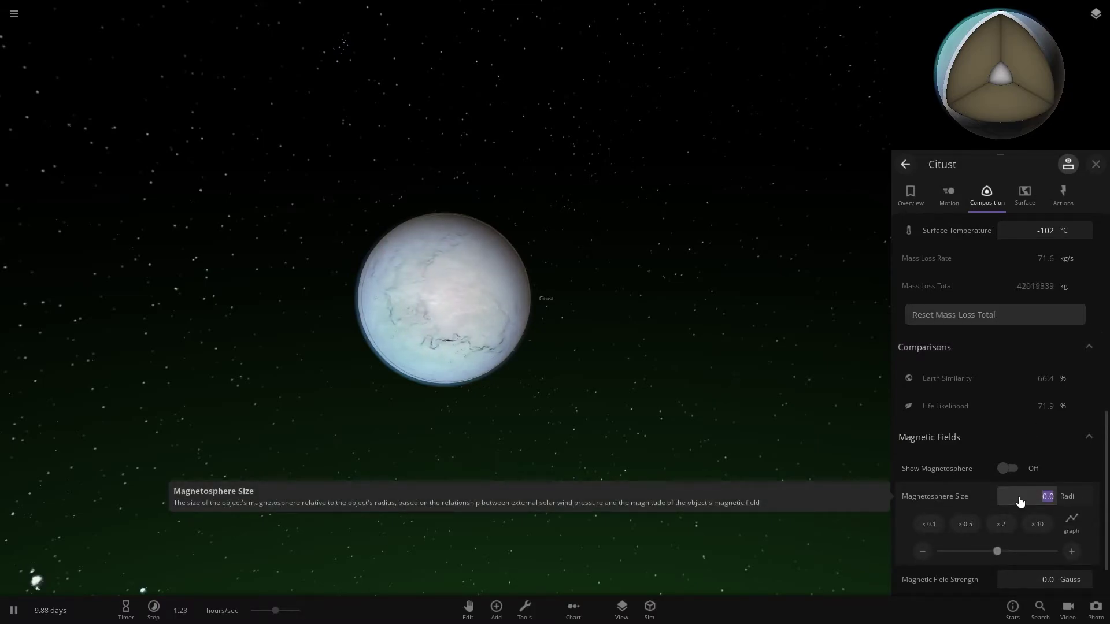
type("2.33")
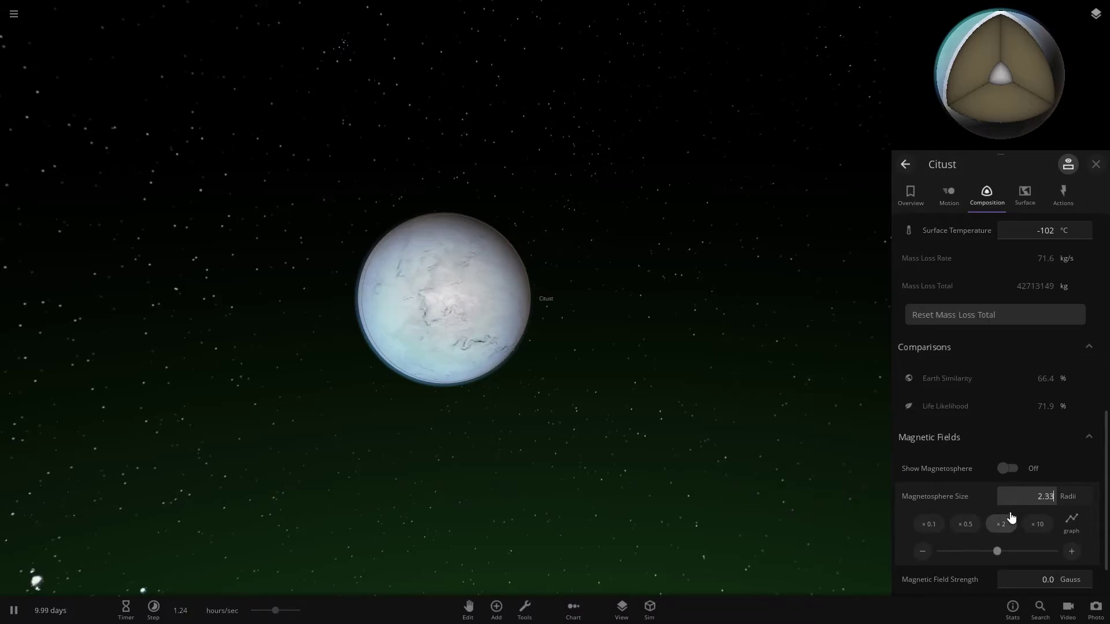
scroll(927, 508, "down", 2)
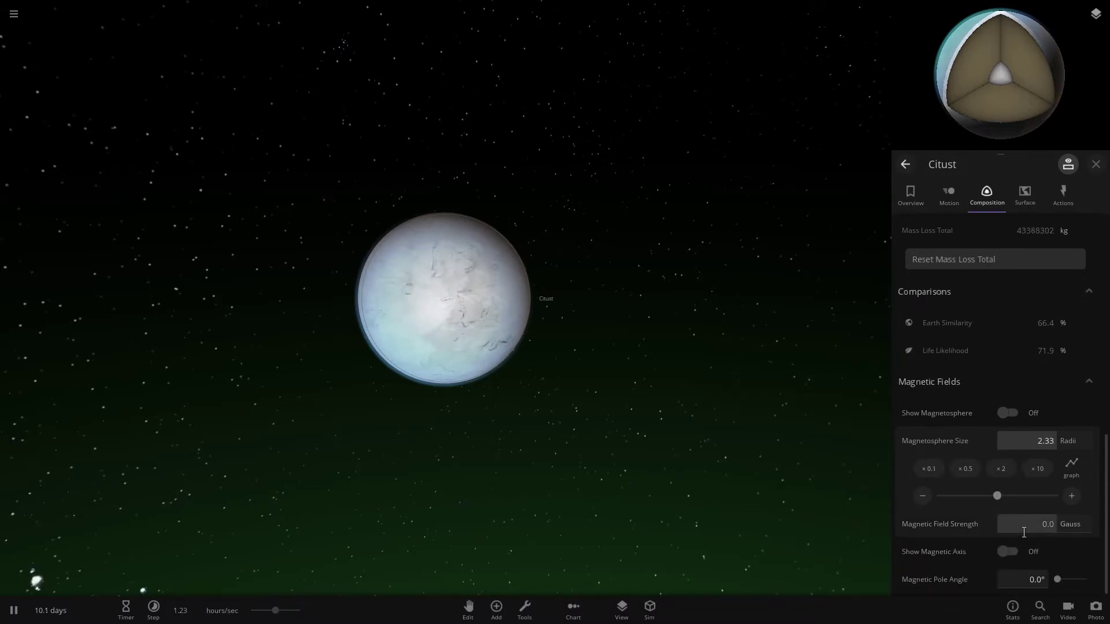
left_click(1024, 531)
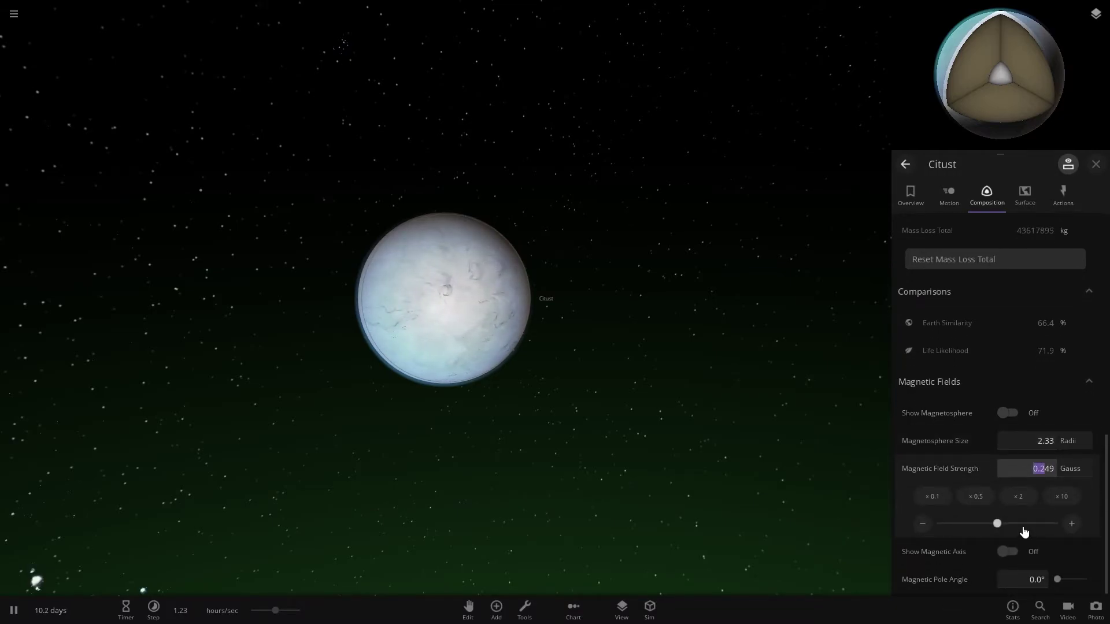
type("0.325")
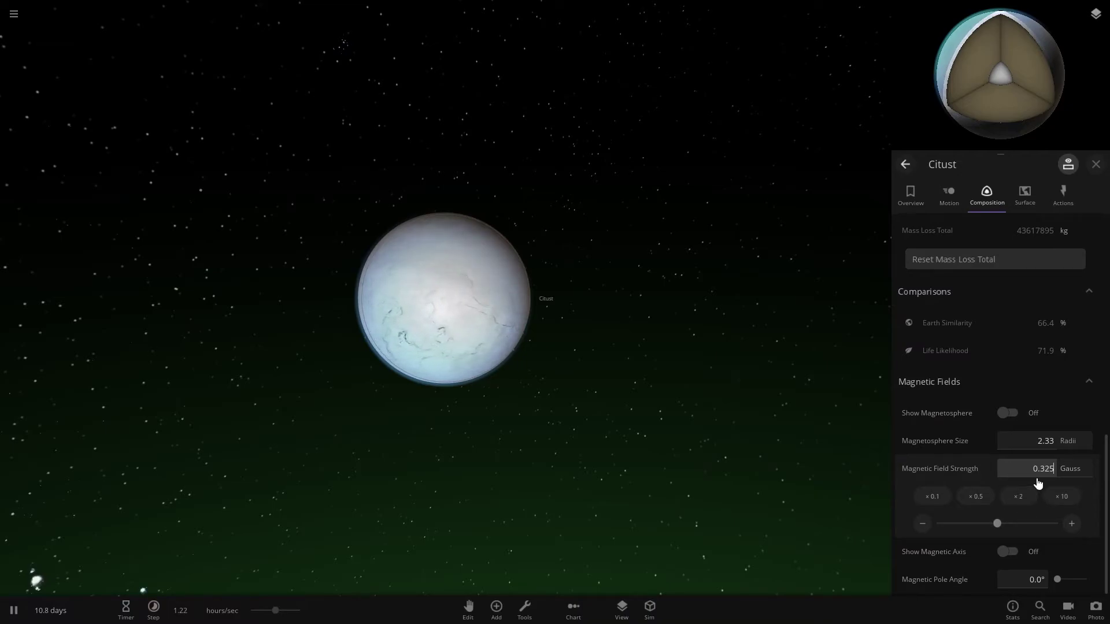
key("Return")
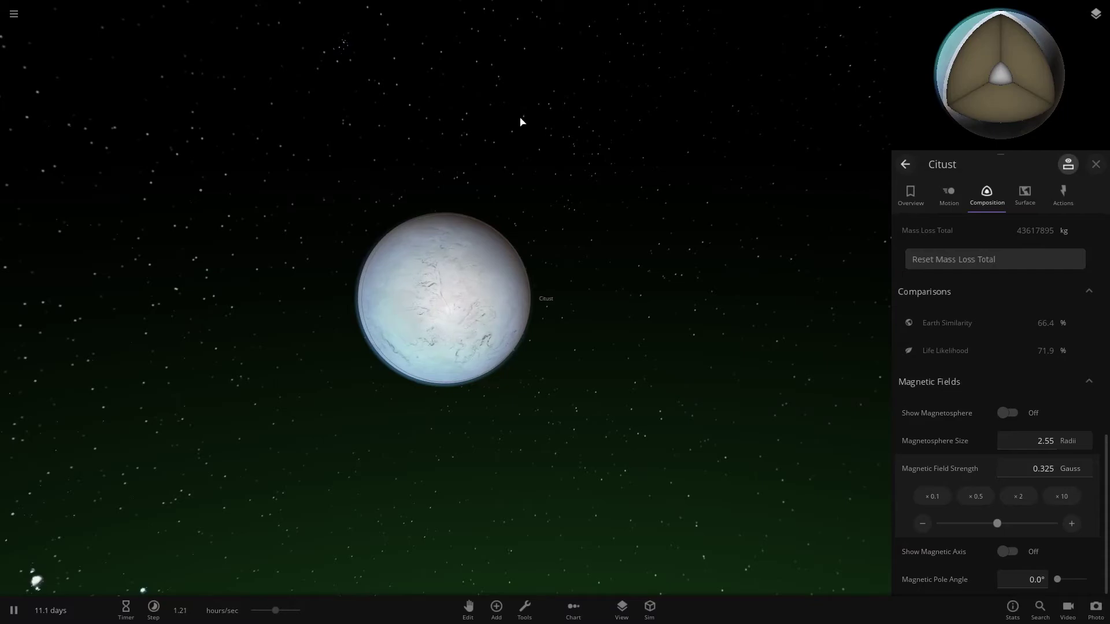
- Set Citust's average surface temperature to 14 °C so it turns blue with oceans
left_click(1025, 206)
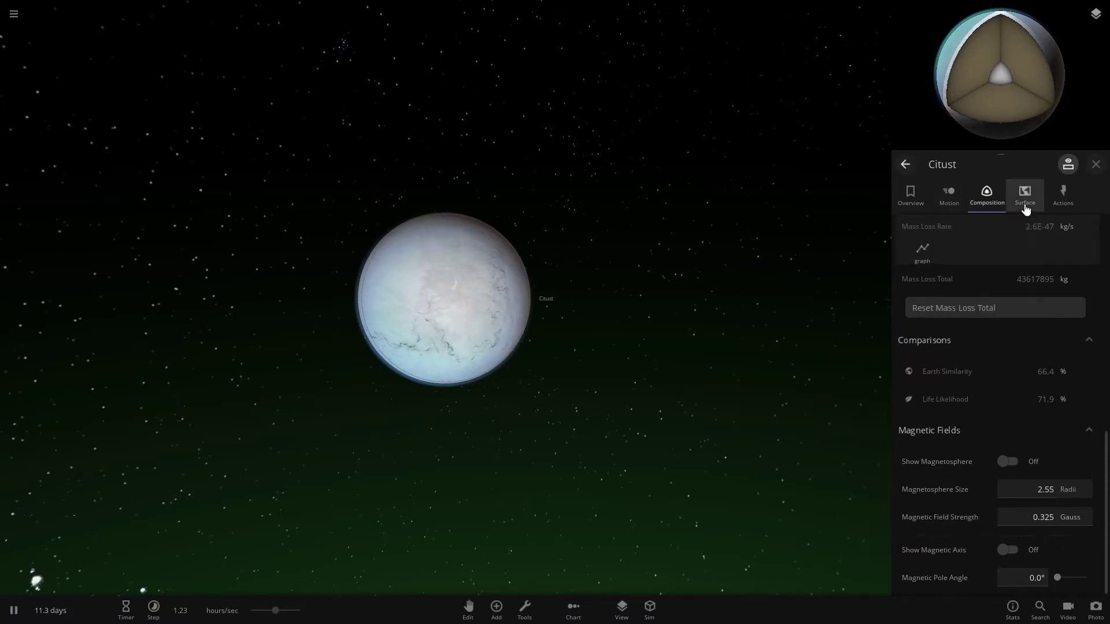
scroll(1009, 237, "up", 8)
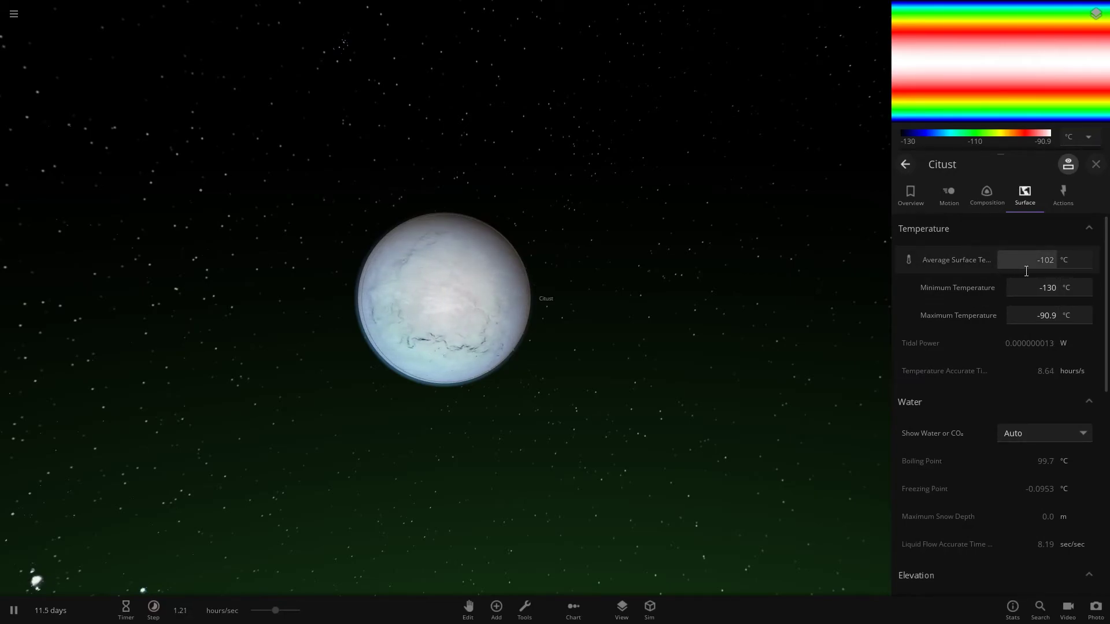
type("14")
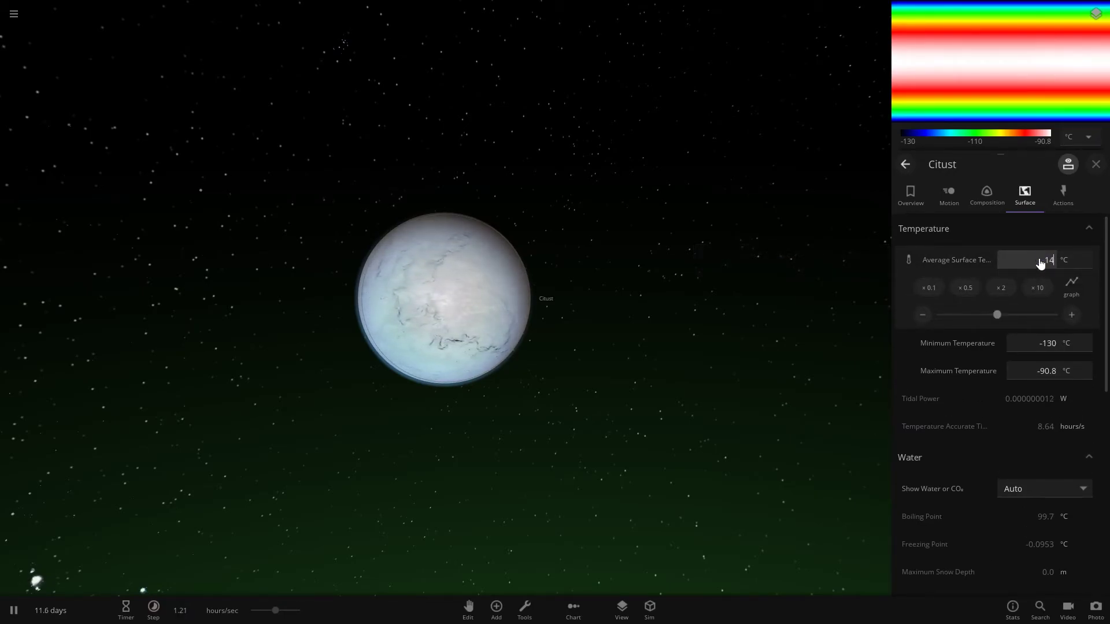
key("Return")
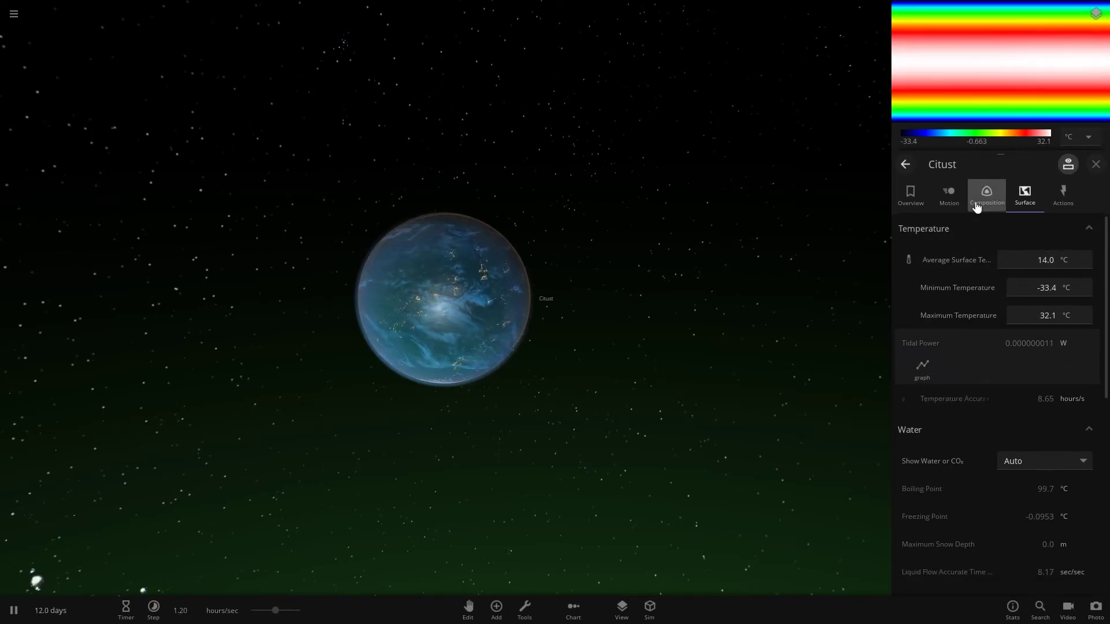
- Set Citust's orbital period to 1 year (365 days at 1.00 AU)
left_click(954, 201)
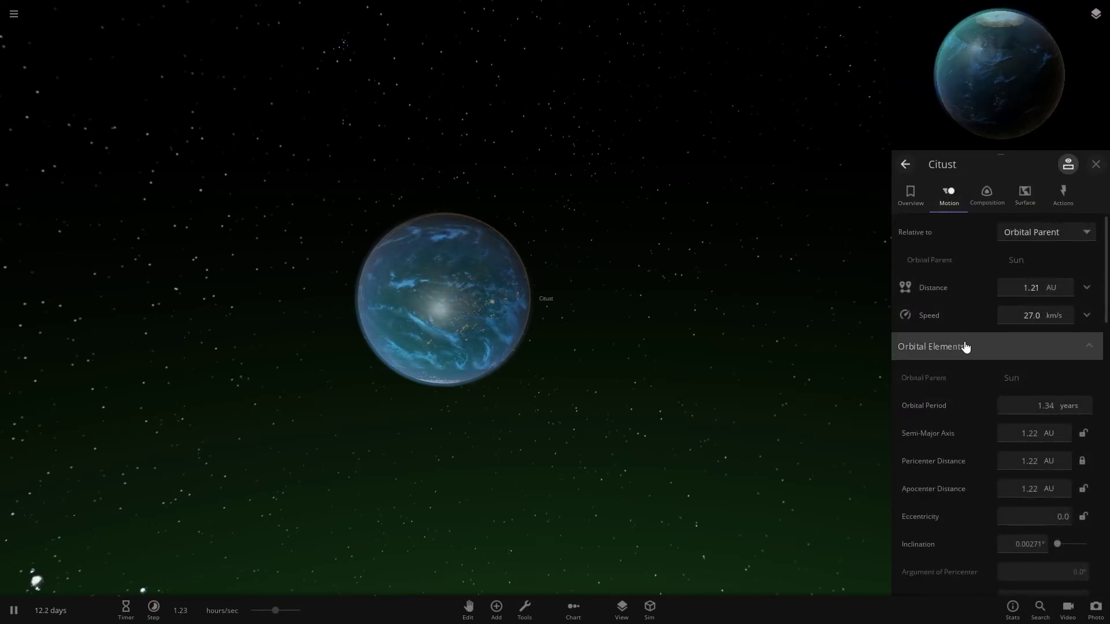
scroll(965, 346, "down", 3)
left_click(1038, 311)
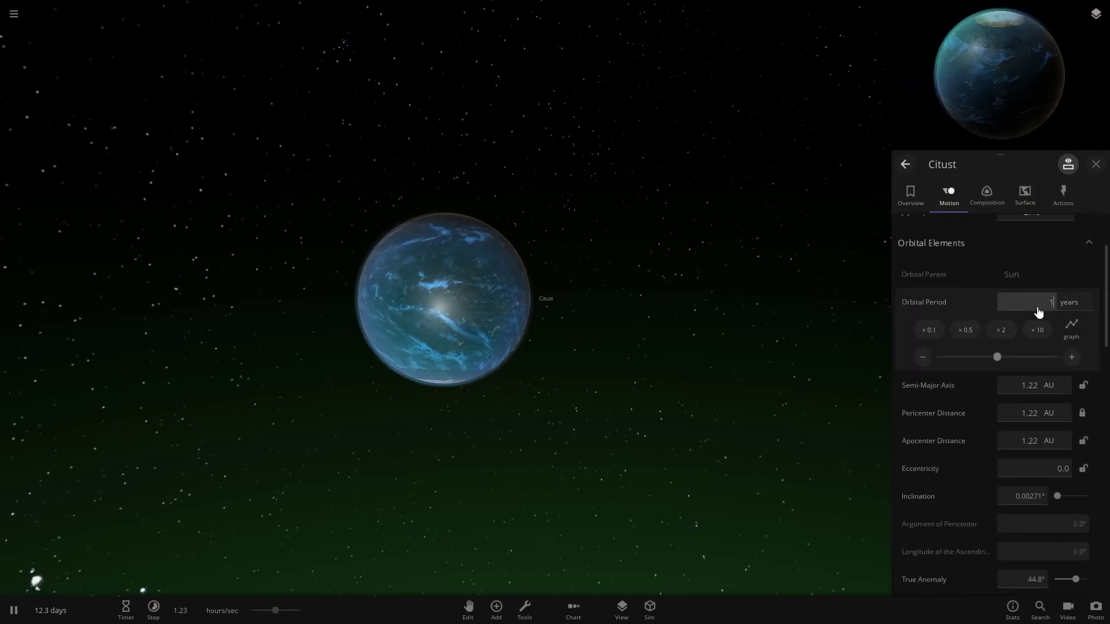
key("Return")
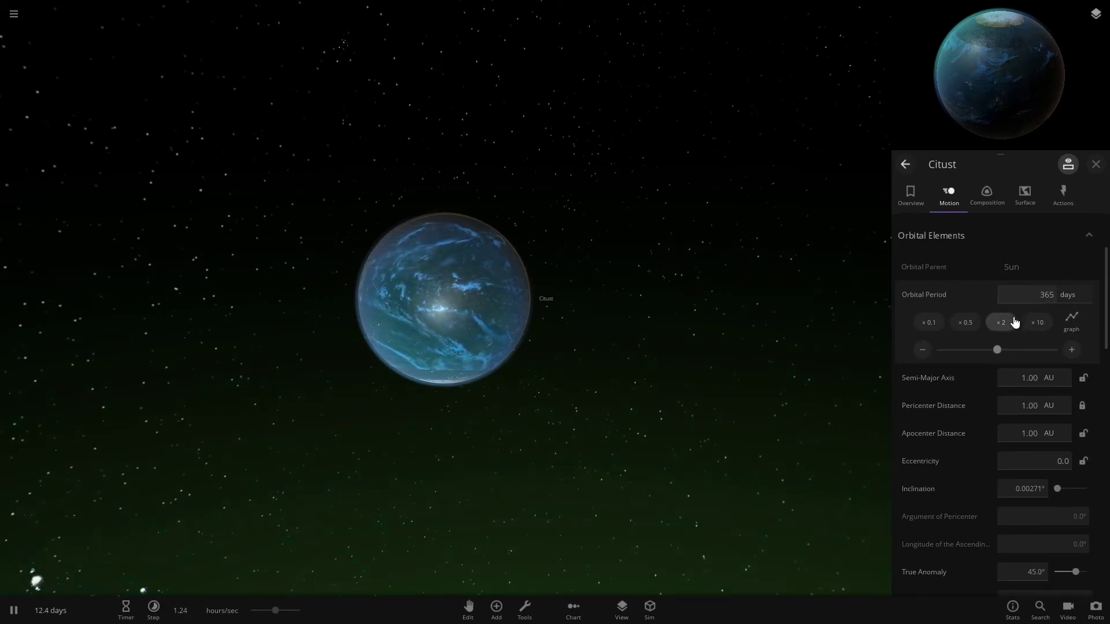
- Set Citust's rotational period to 24 hours
scroll(1014, 321, "down", 2)
scroll(1011, 327, "down", 4)
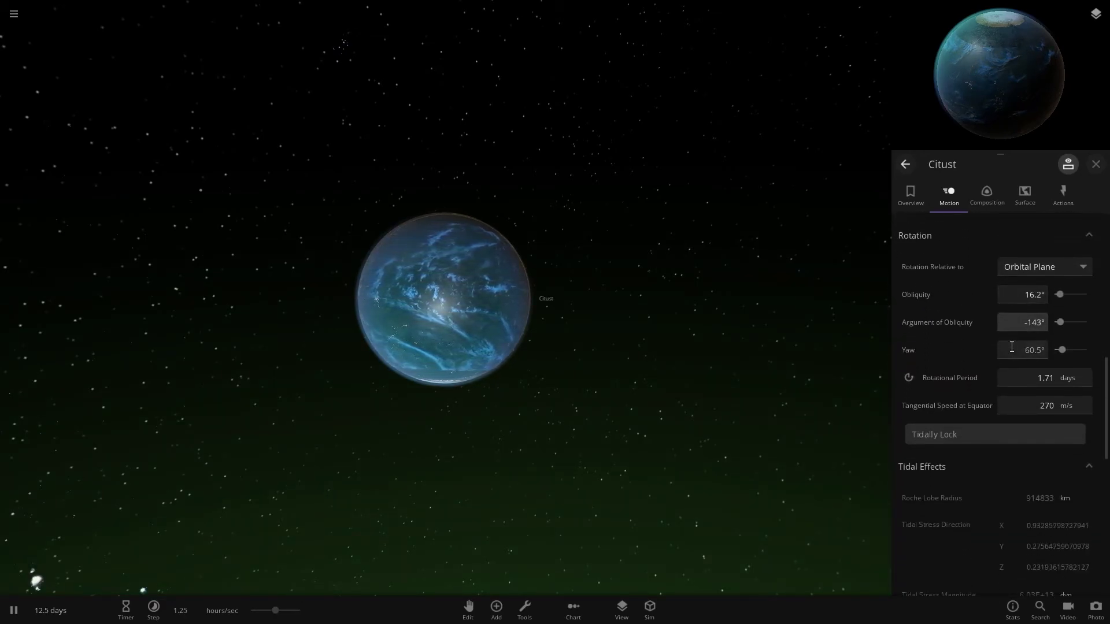
left_click(1028, 378)
type("24h")
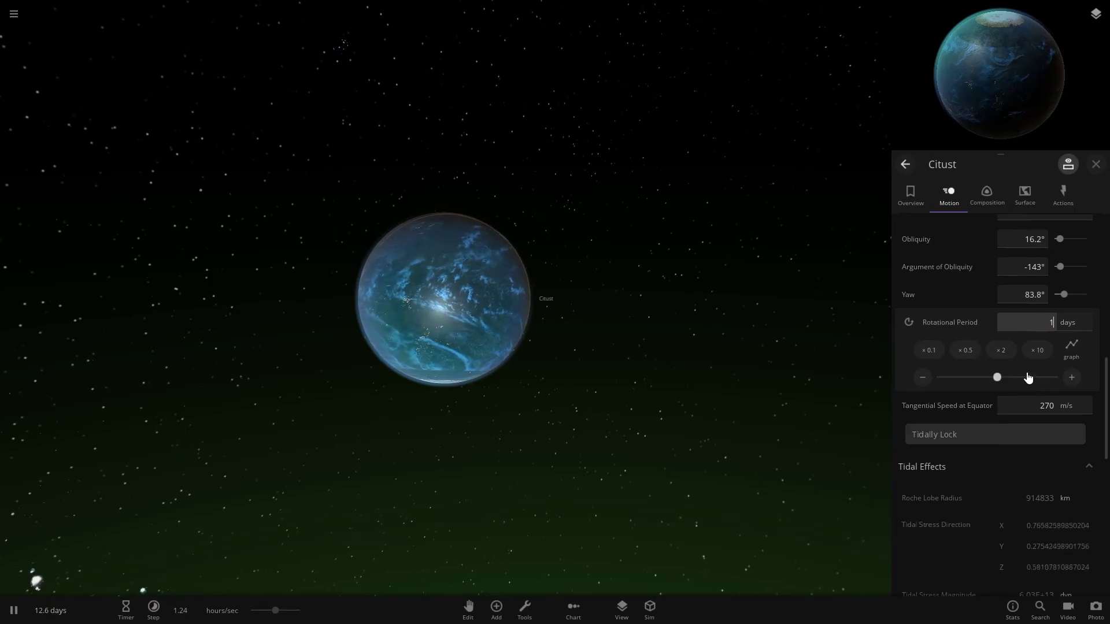
key("Return")
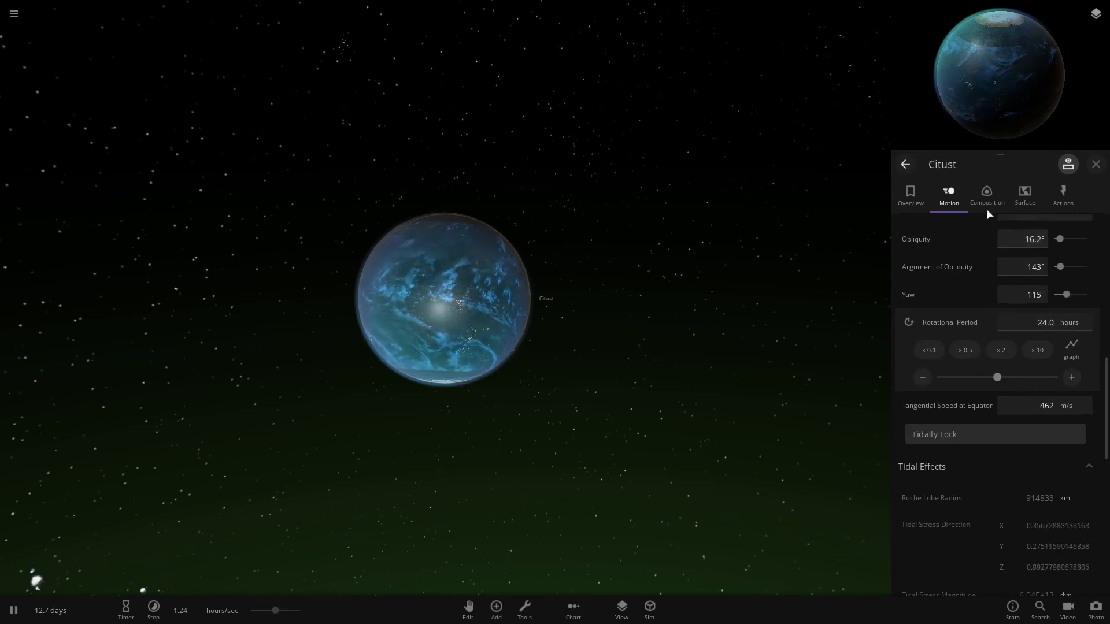
left_click(986, 209)
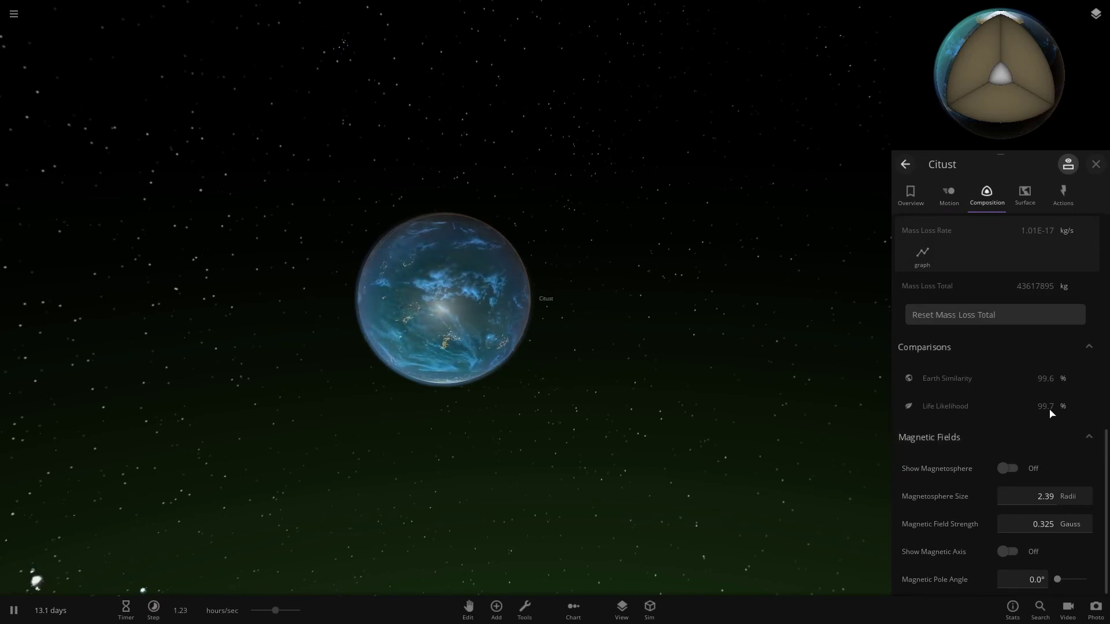
- Orbit around Citust and check its 99.6% Earth similarity and 99.7% life likelihood
left_click_drag(868, 389, 711, 373)
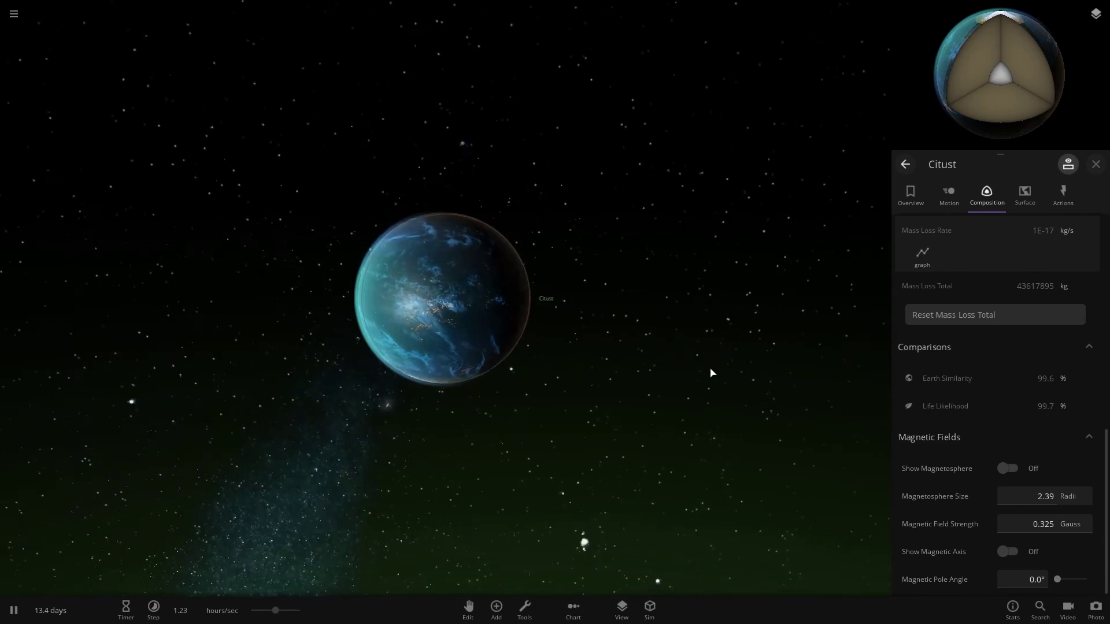
scroll(986, 388, "up", 3)
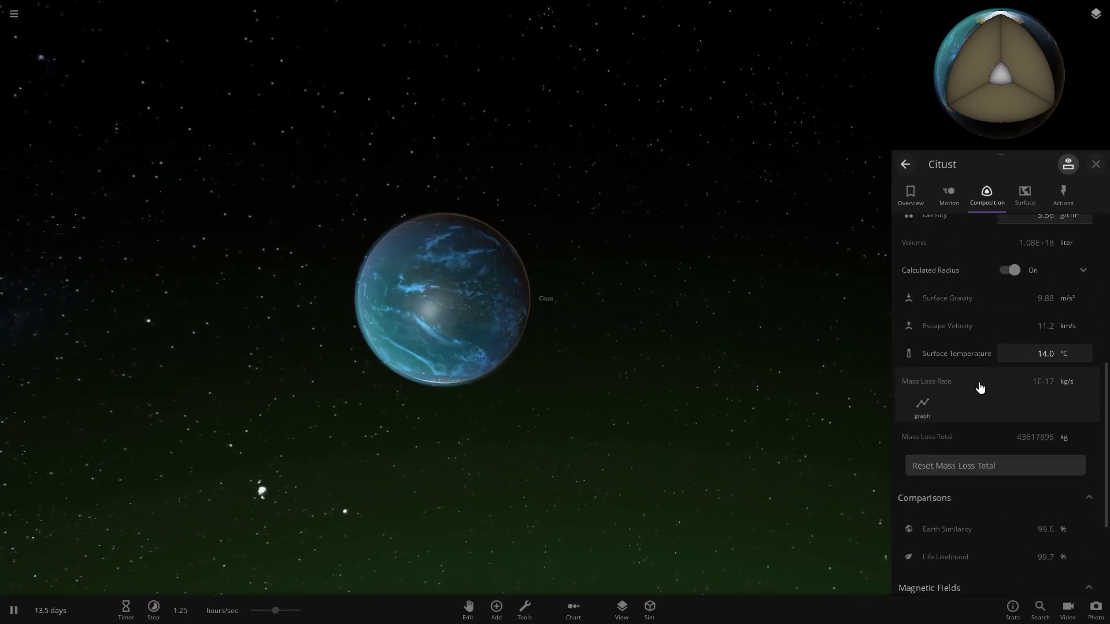
scroll(980, 387, "down", 3)
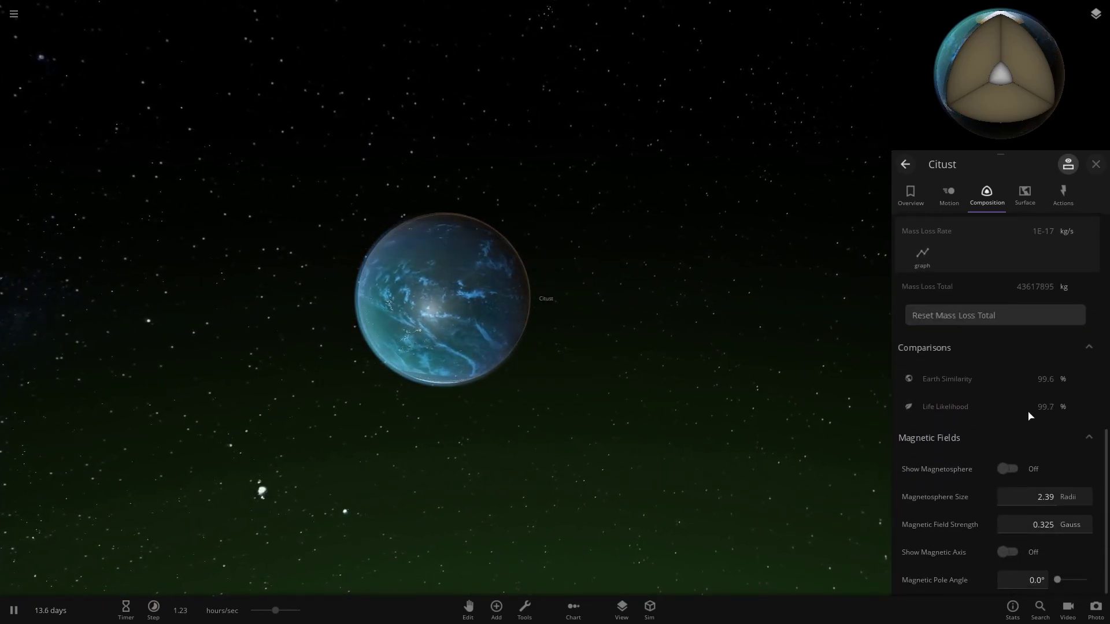
mouse_move(1030, 416)
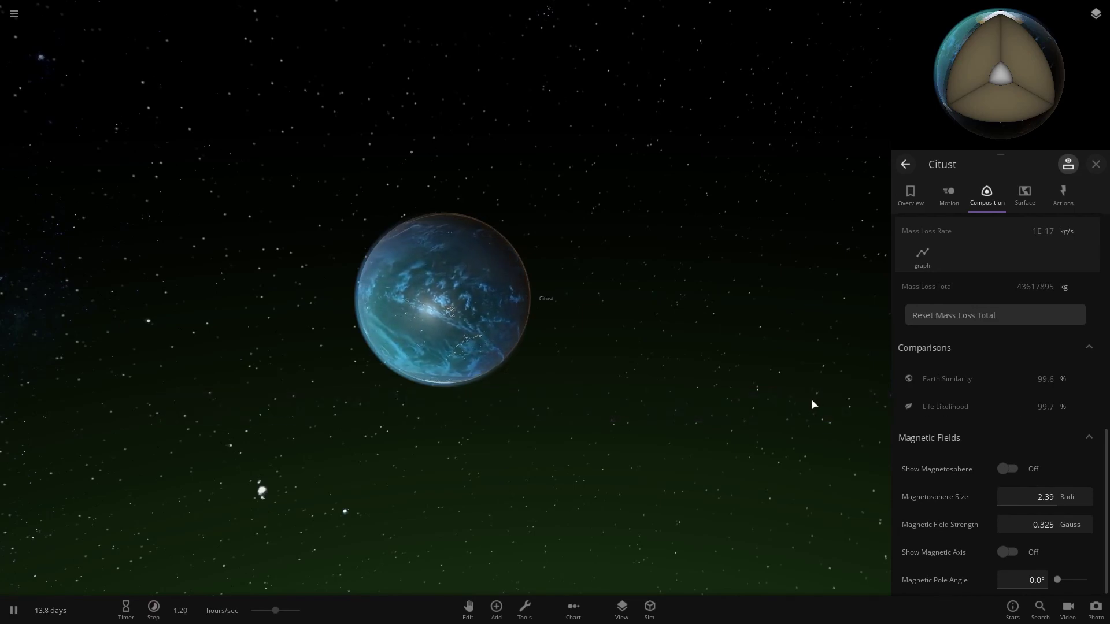